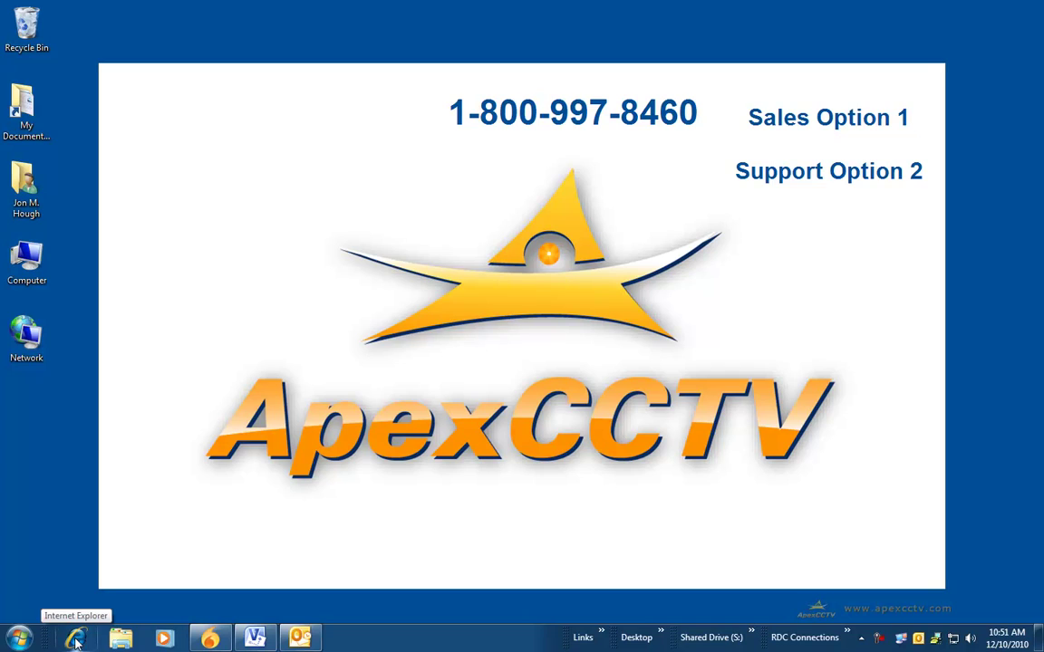
Step: Launch Internet Explorer from the taskbar to bring up the ApexCCTV home page
click(75, 640)
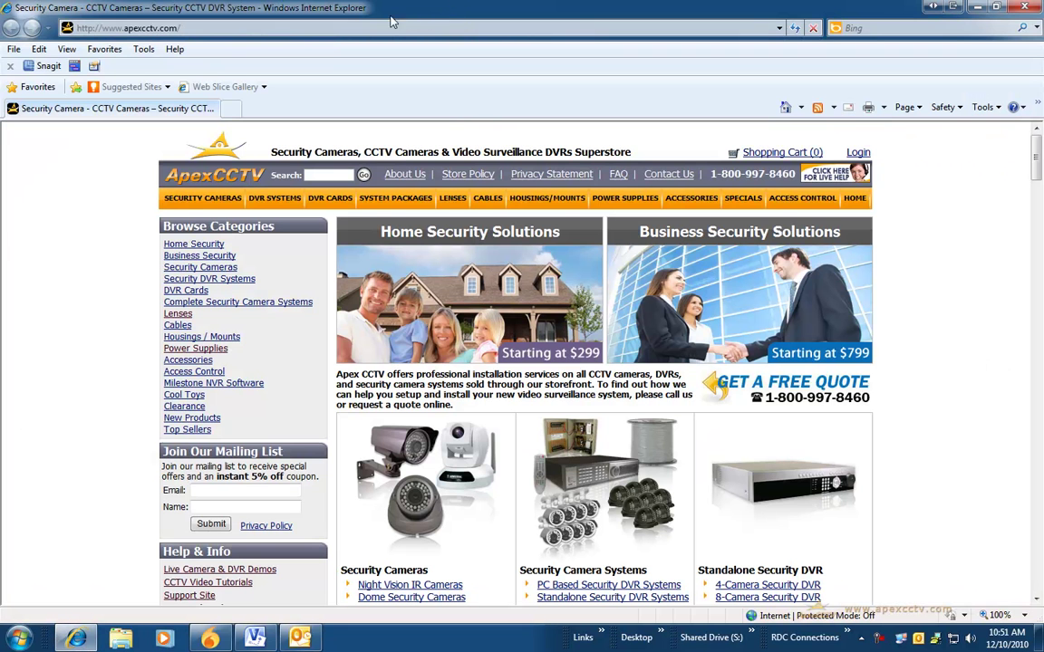
Step: Open the IP7161 favorite at 192.168.1.75 and log in as root with the camera password
click(106, 49)
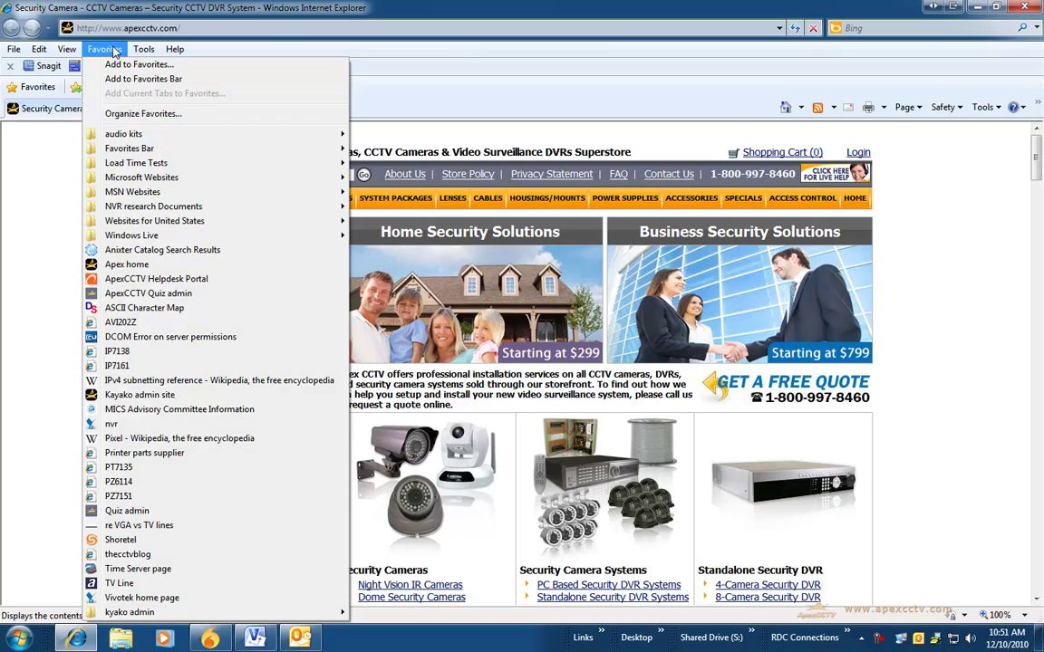
click(111, 350)
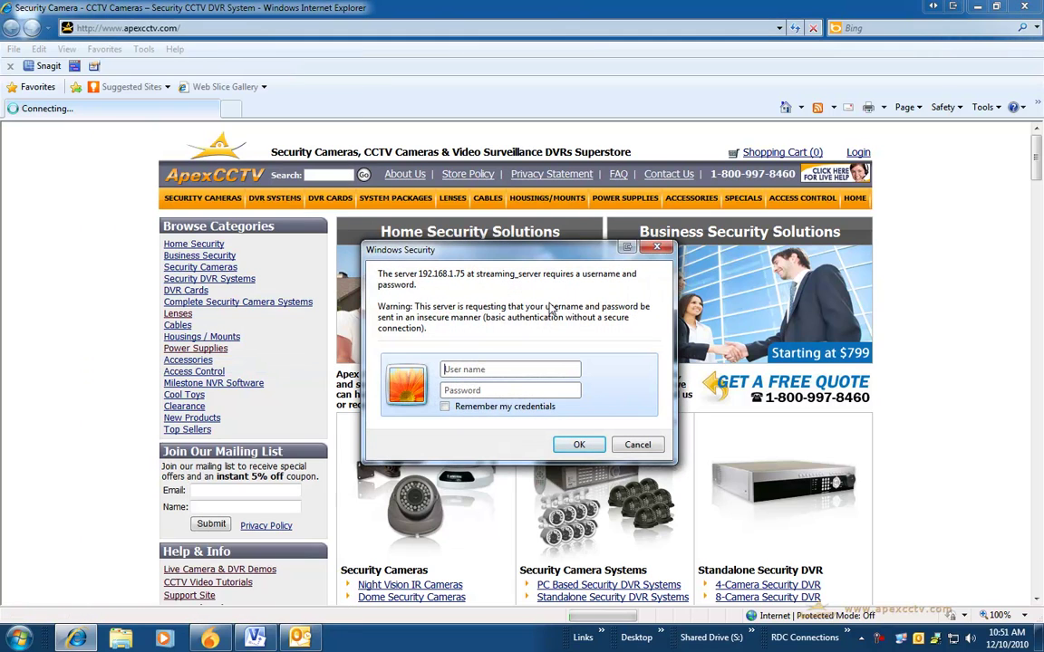
key(Return)
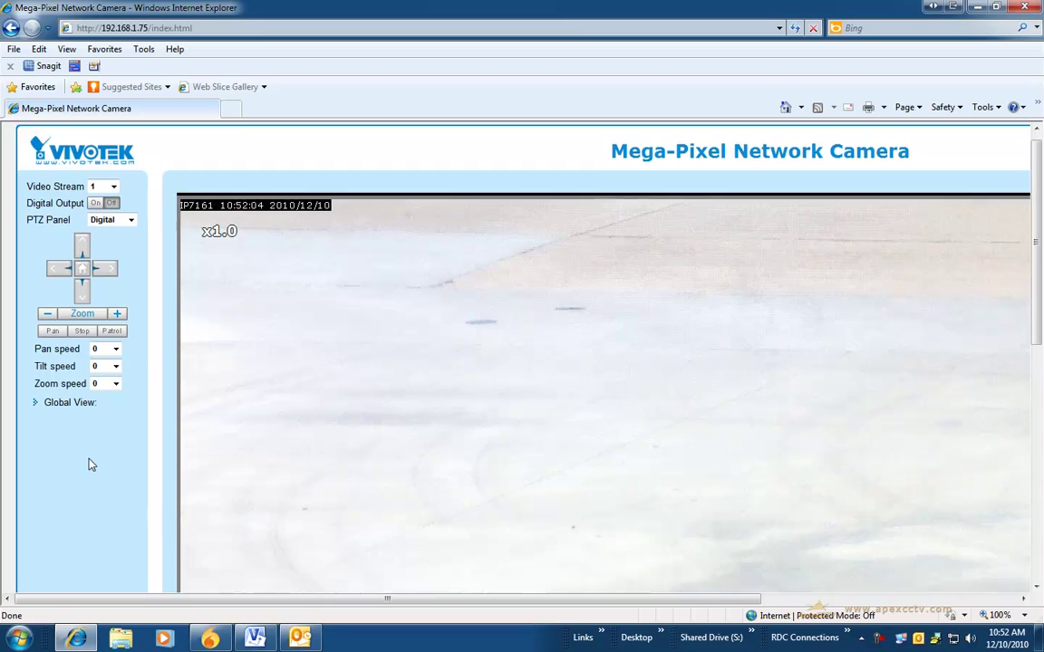
Step: Open Configuration to show the System page with host name, GMT-06:00 time zone and pool.ntp.org
scroll(91, 464, down, 5)
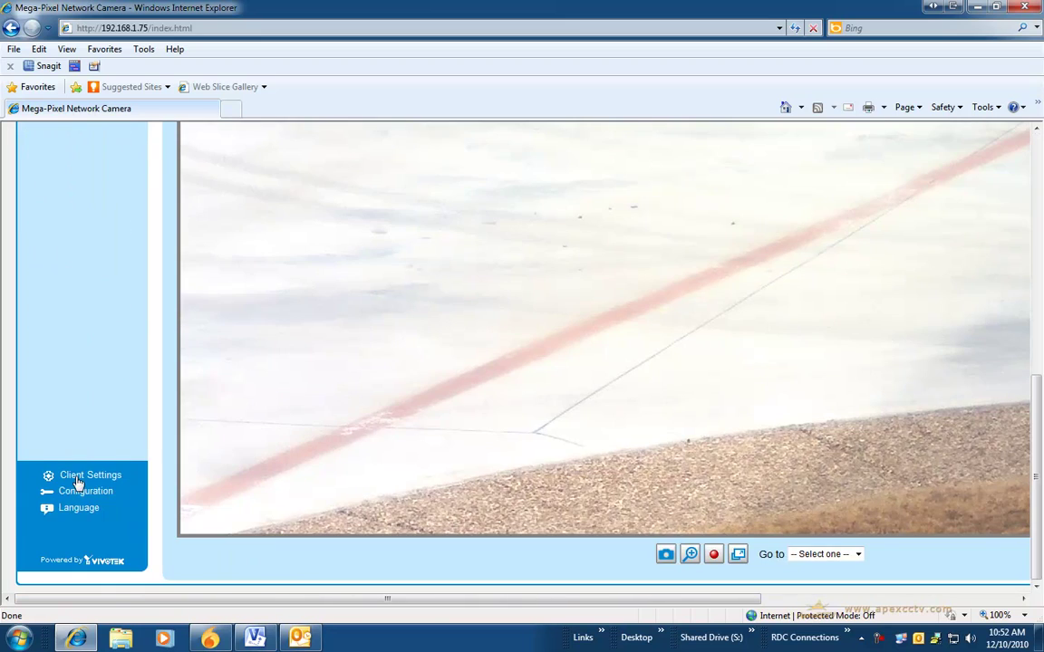
click(77, 492)
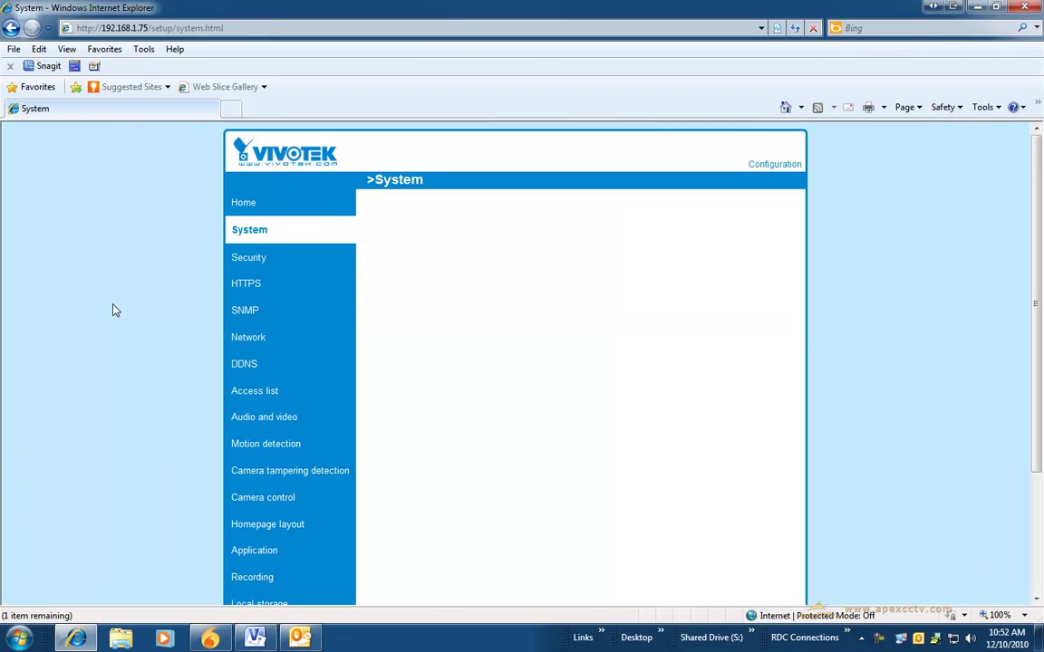
scroll(155, 422, down, 3)
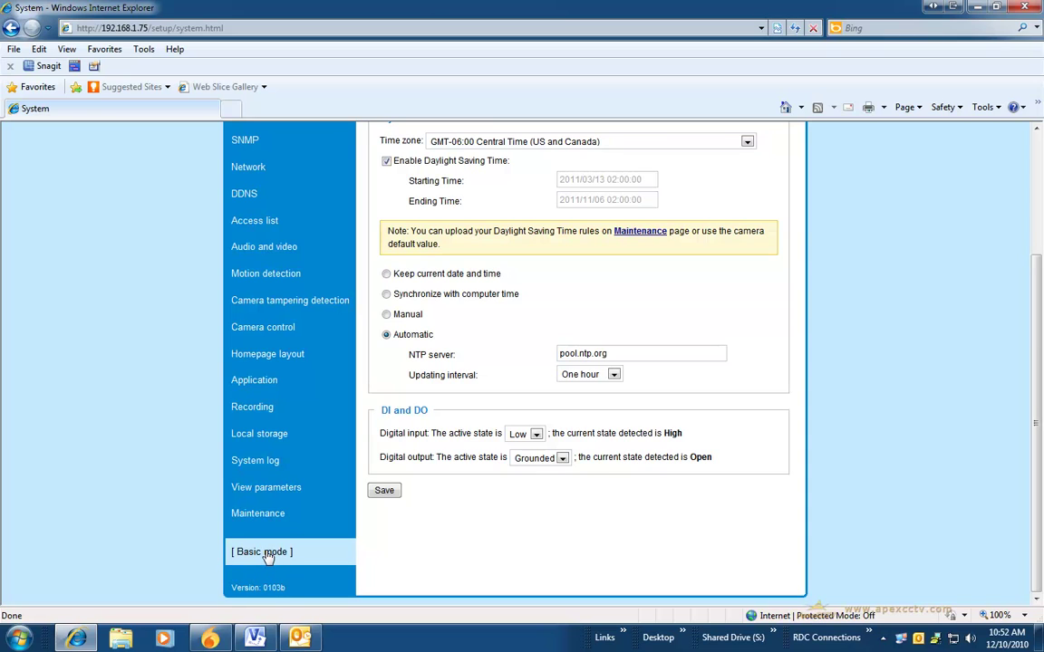
scroll(268, 554, up, 3)
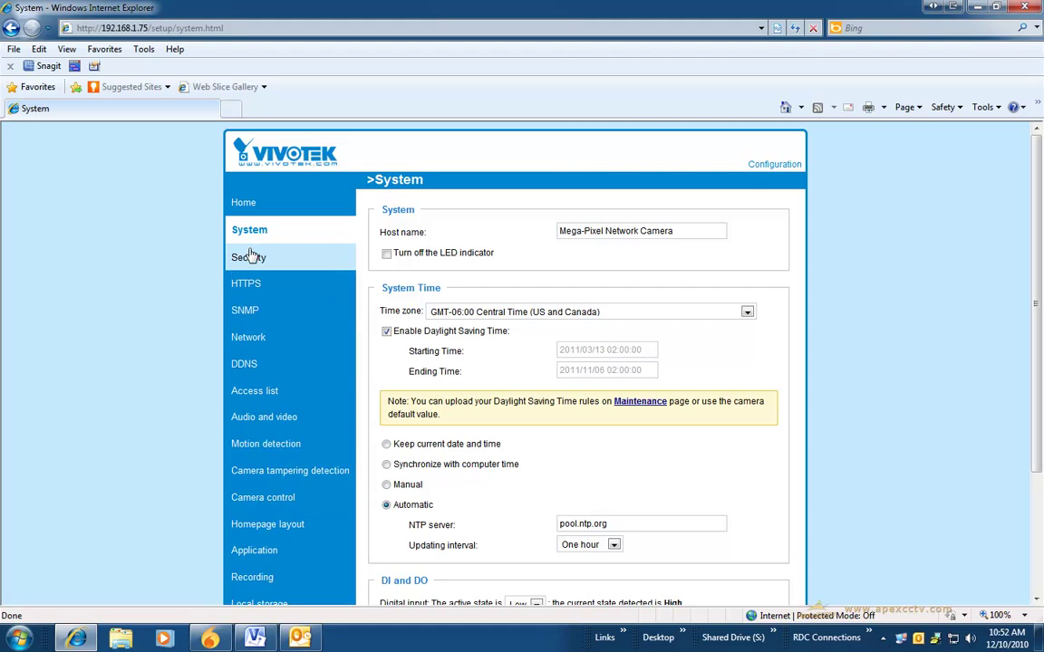
Step: Rename the host to 'IP7161 License Plate Capture' and save the System settings with pool.ntp.org sync
drag(691, 233, 496, 229)
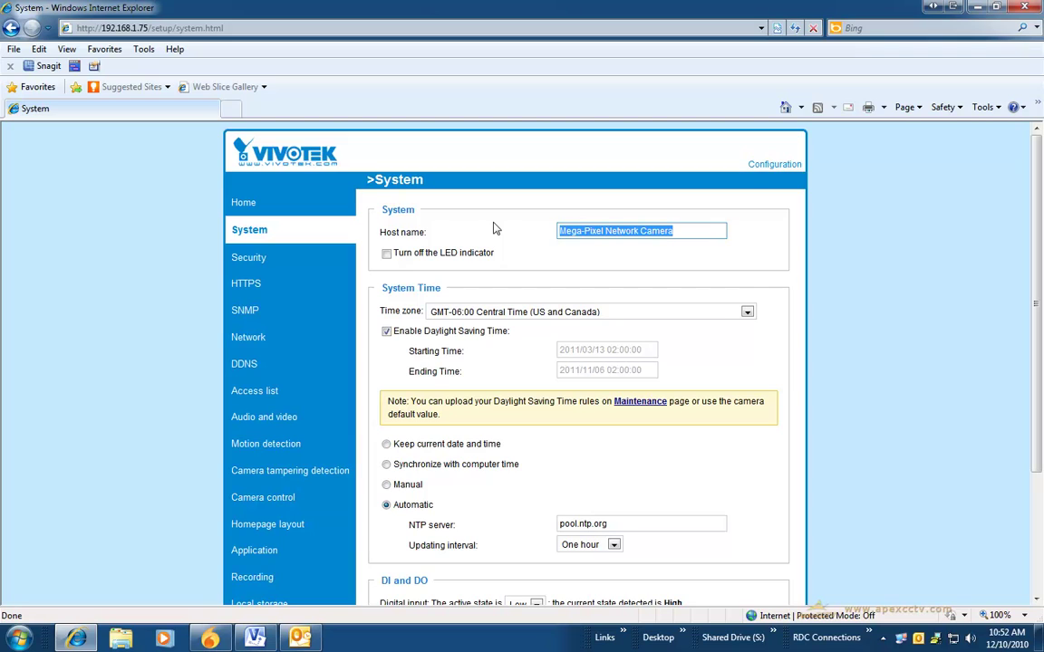
text(IP7161 License Plat)
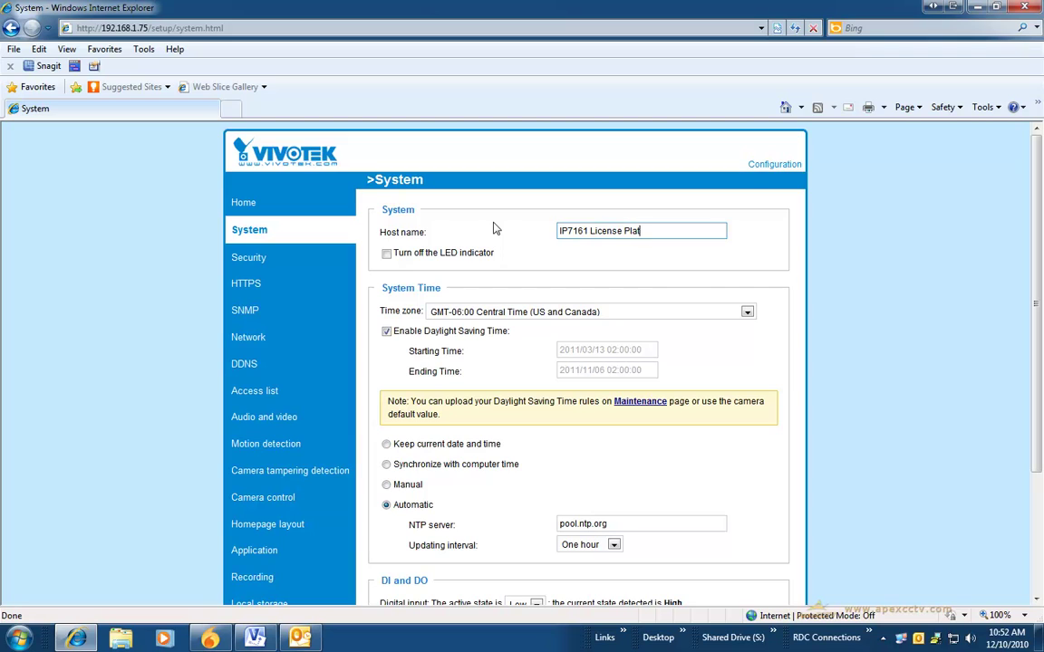
text(Capture)
click(505, 361)
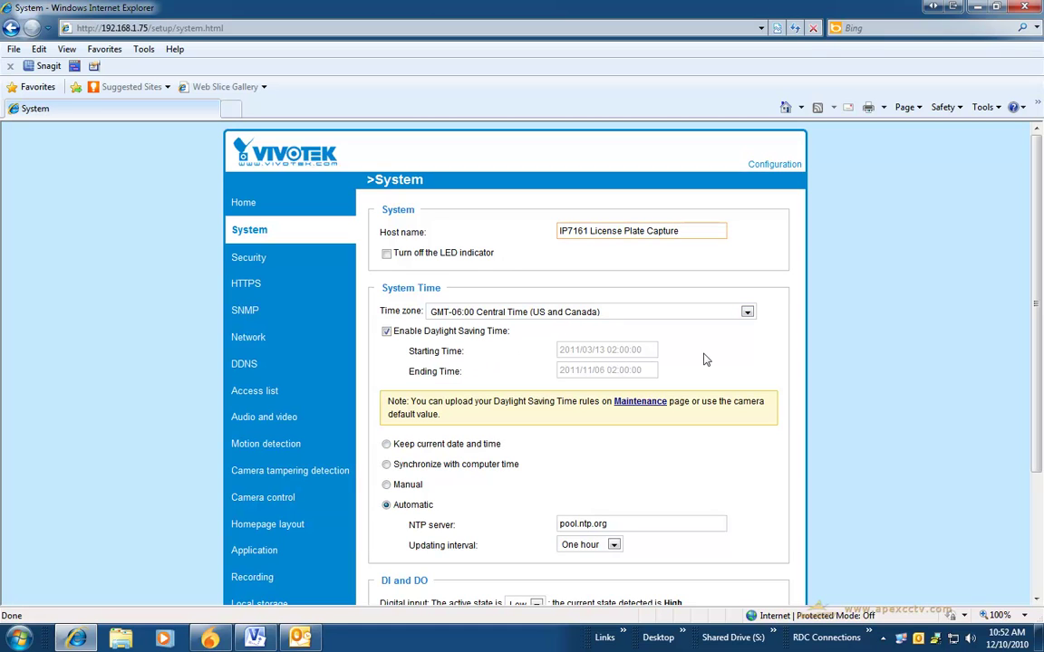
scroll(706, 358, down, 3)
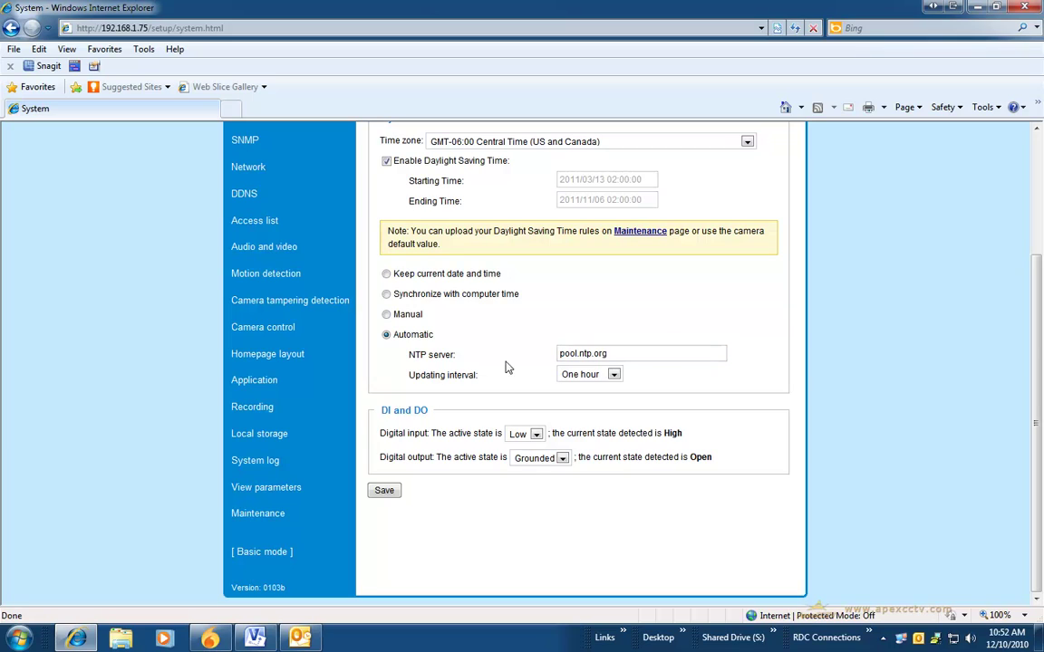
click(581, 352)
click(395, 491)
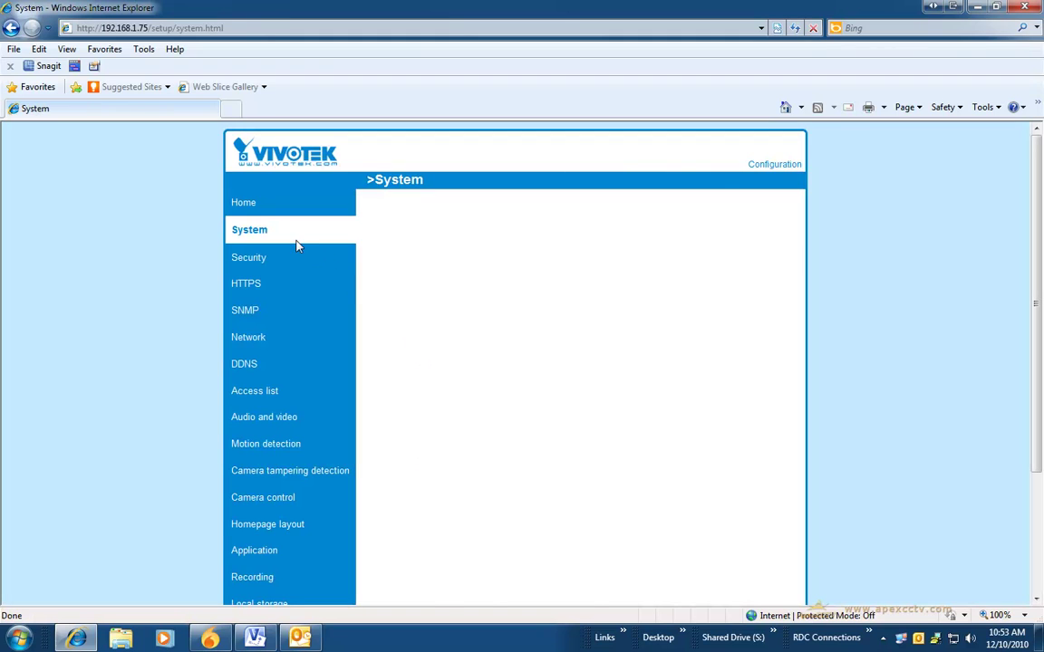
Step: Open Security settings and fill in the root password and its confirmation
click(241, 260)
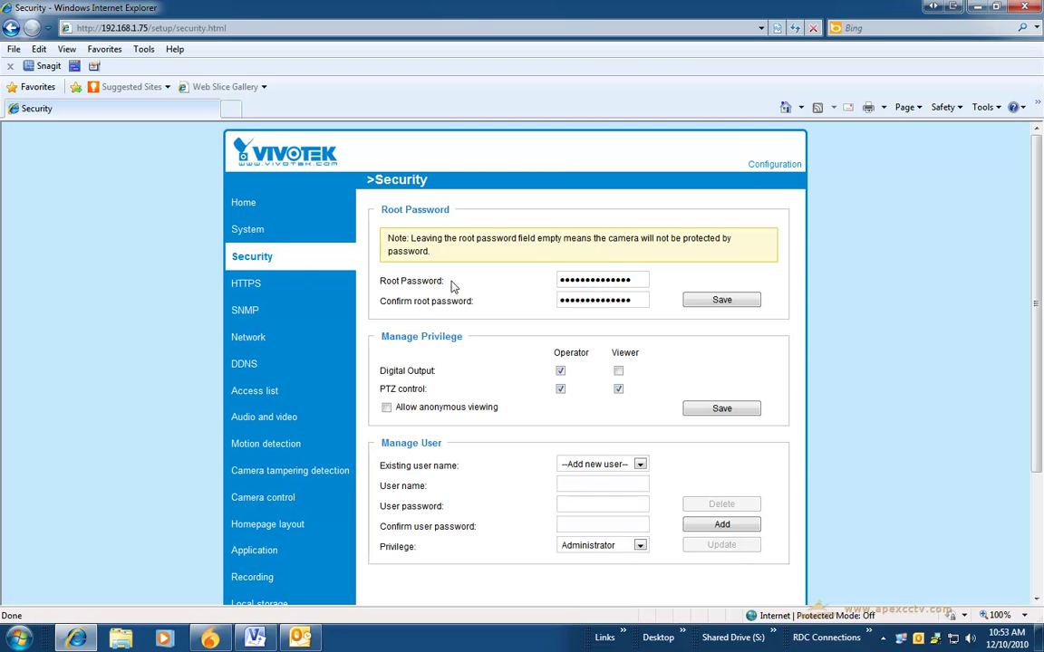
click(639, 280)
click(631, 299)
Step: Check the Existing user name list and review the user accounts without making changes
click(639, 463)
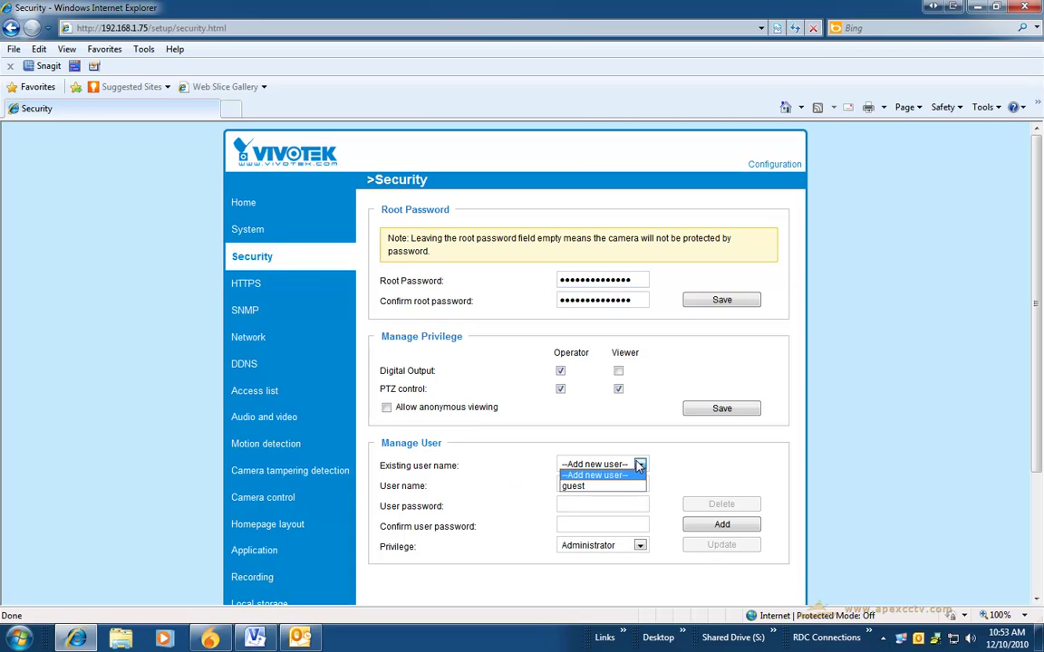
click(639, 464)
click(494, 516)
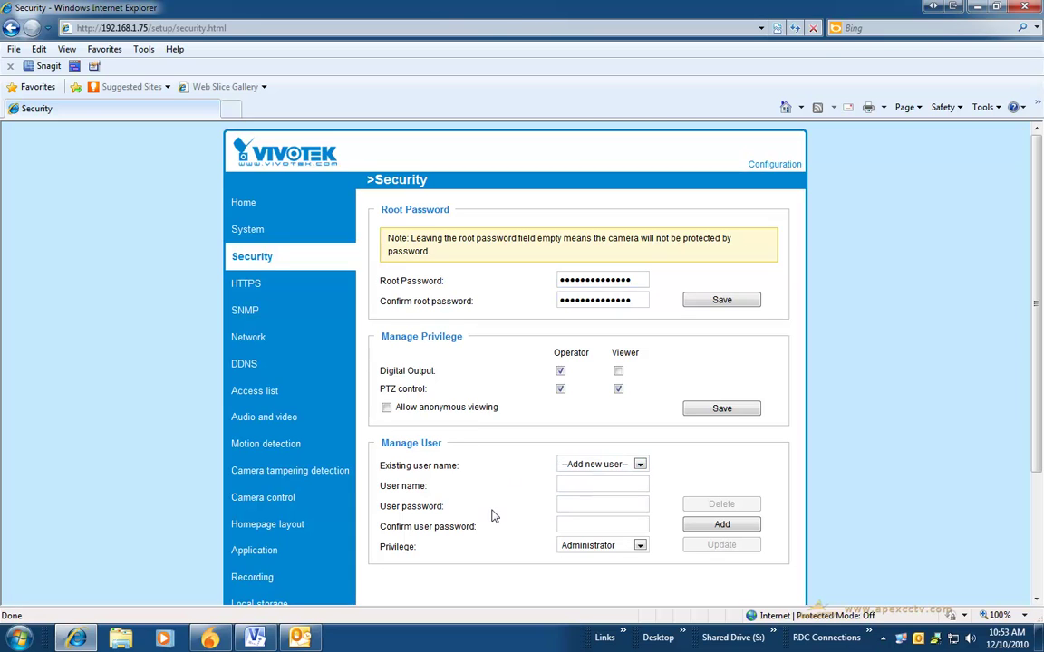
scroll(494, 516, down, 3)
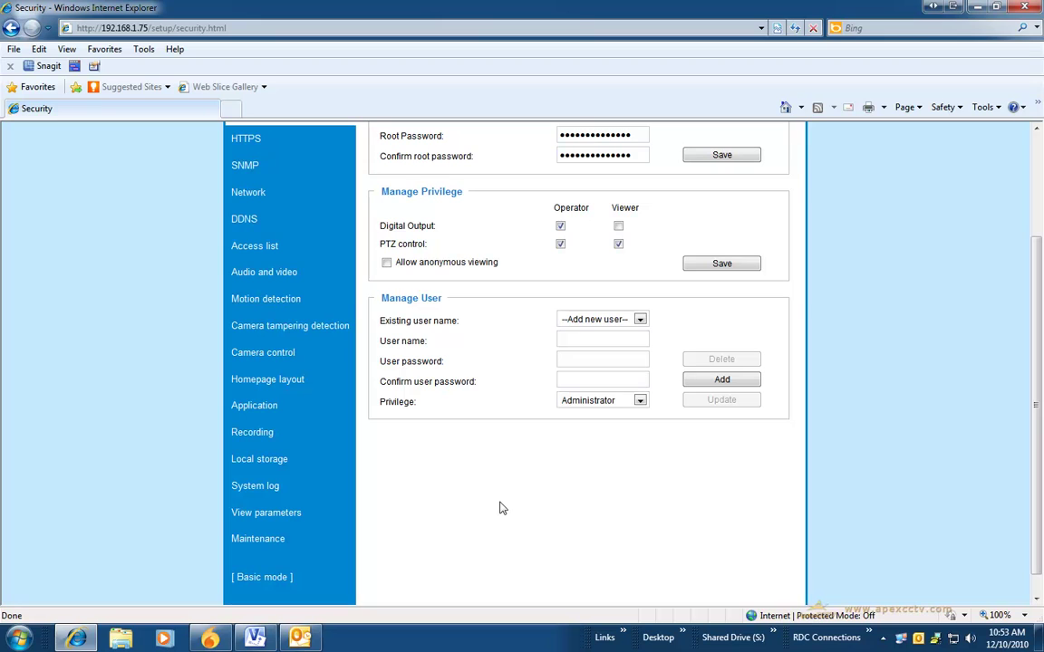
scroll(497, 508, up, 3)
scroll(494, 508, down, 2)
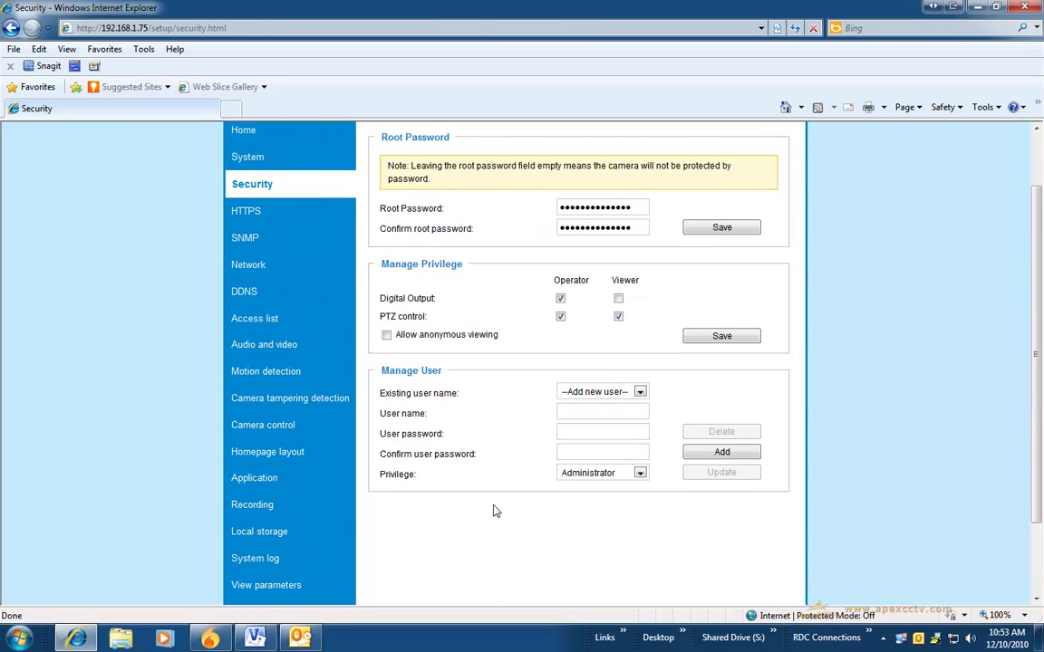
scroll(493, 512, up, 1)
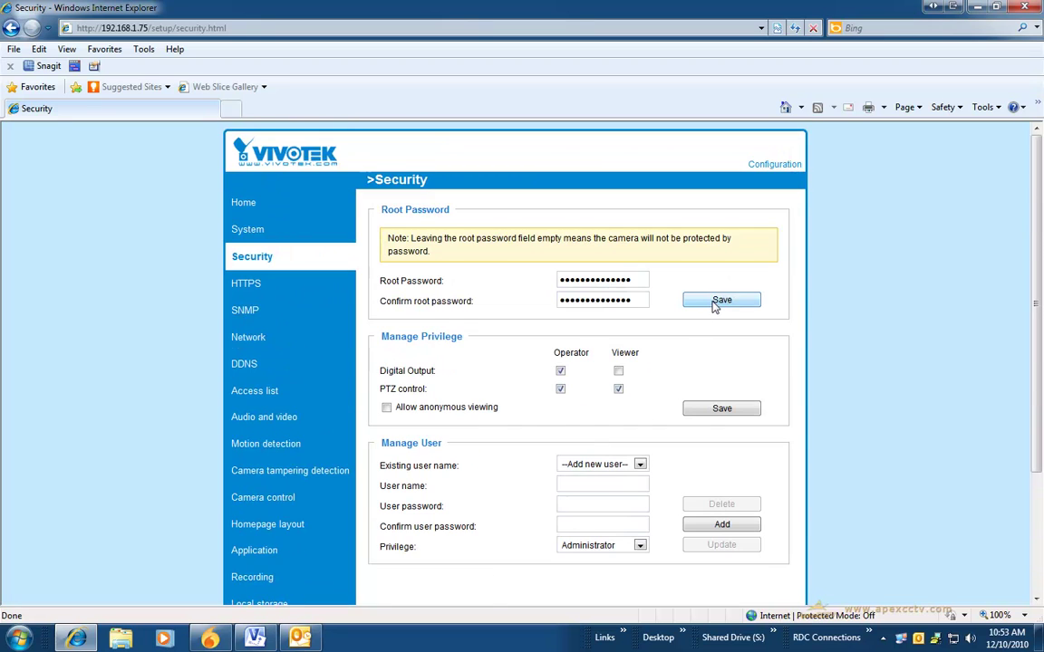
Step: Review Network settings: fixed IP 192.168.1.75, subnet 255.255.255.0, router 192.168.1.1 and RTSP ports
click(243, 337)
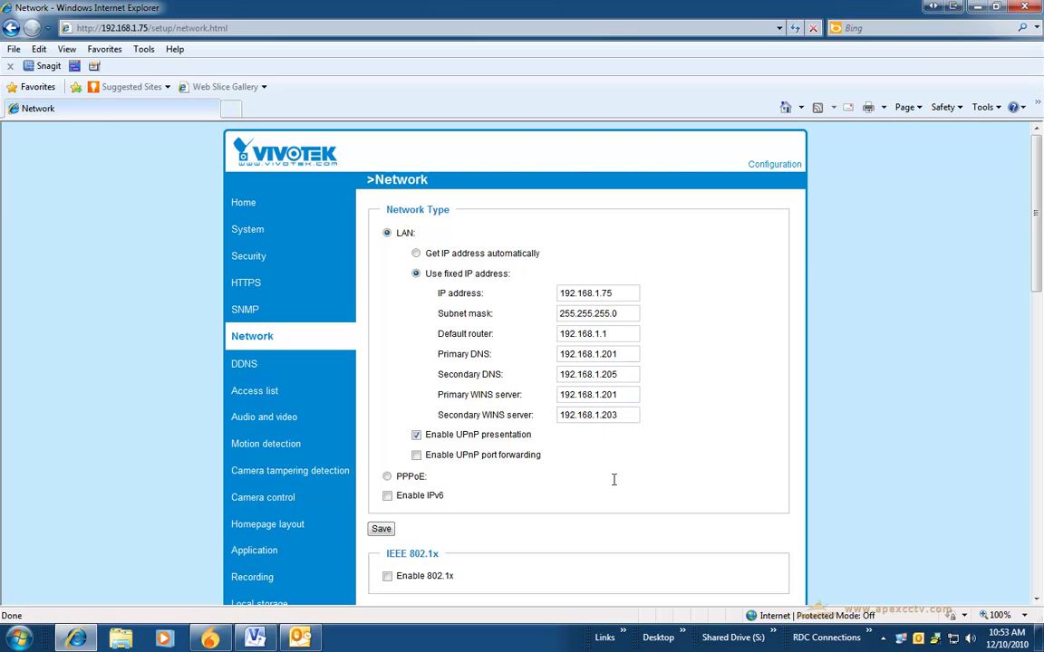
scroll(613, 479, down, 3)
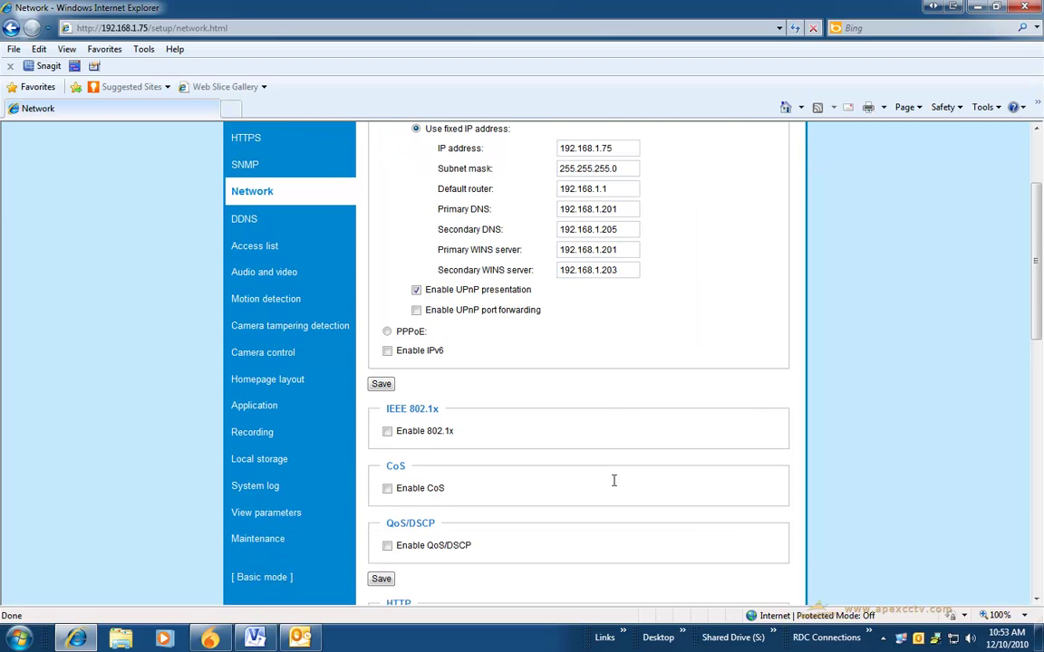
scroll(614, 480, down, 5)
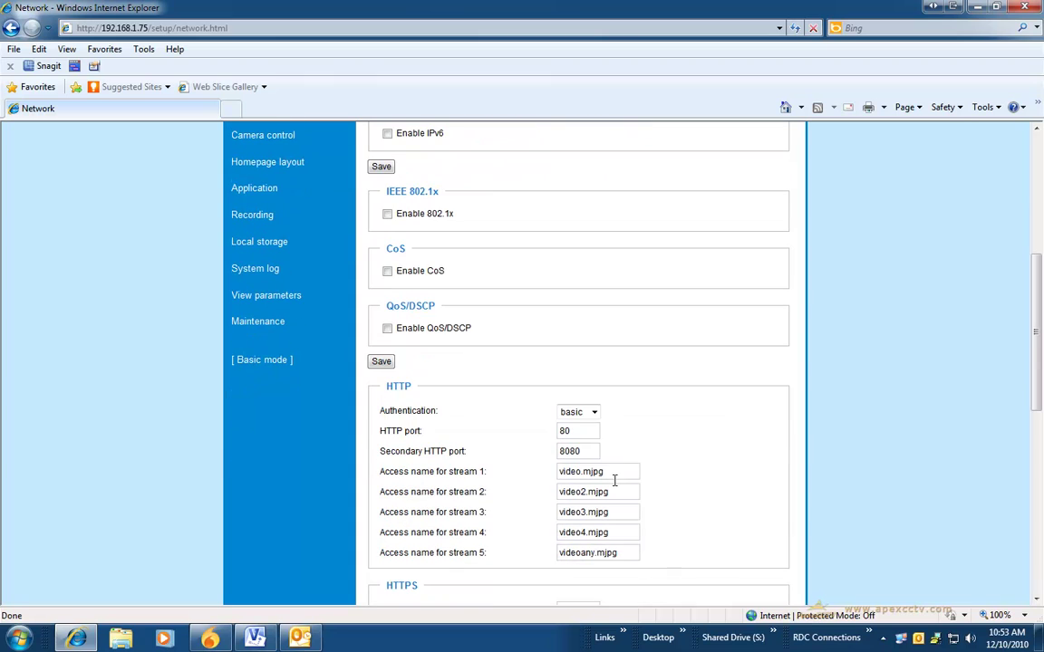
scroll(616, 480, down, 6)
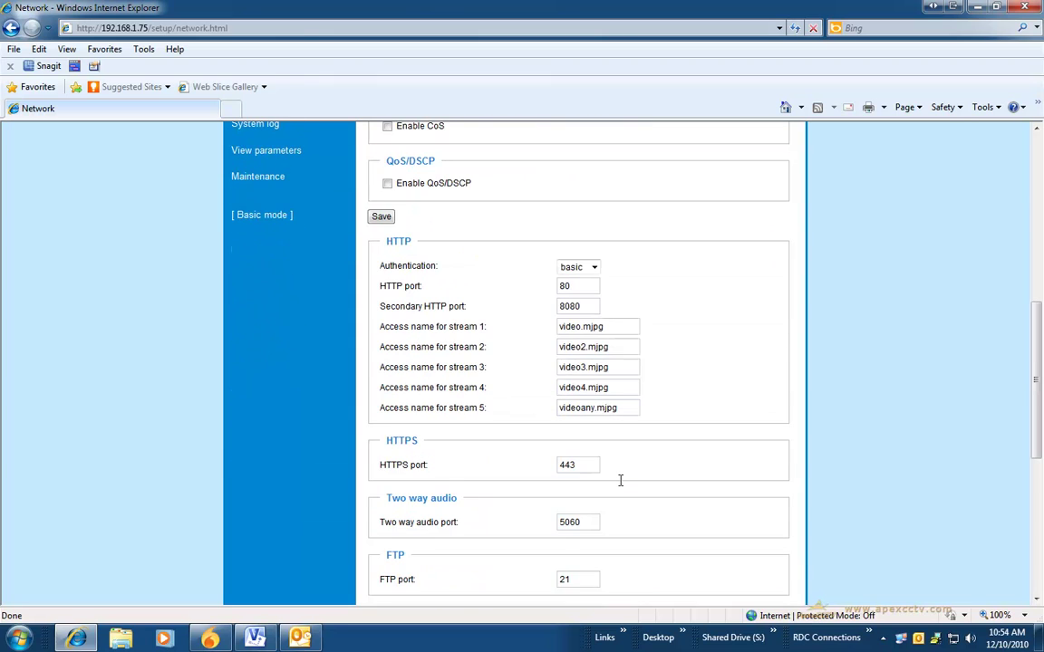
scroll(622, 480, down, 6)
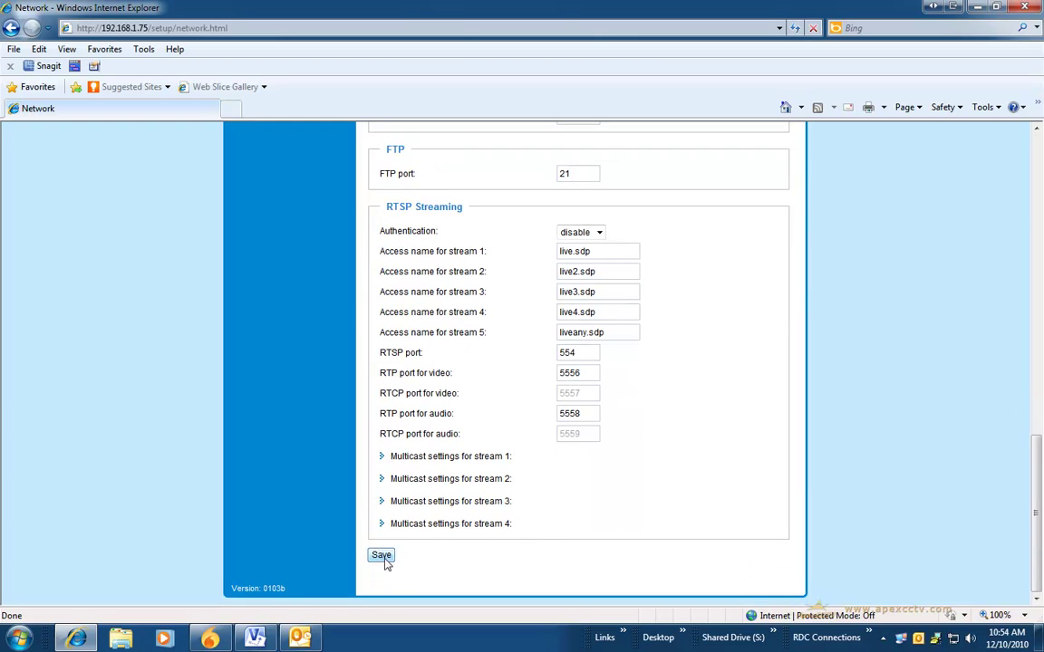
scroll(634, 521, up, 8)
scroll(634, 519, up, 14)
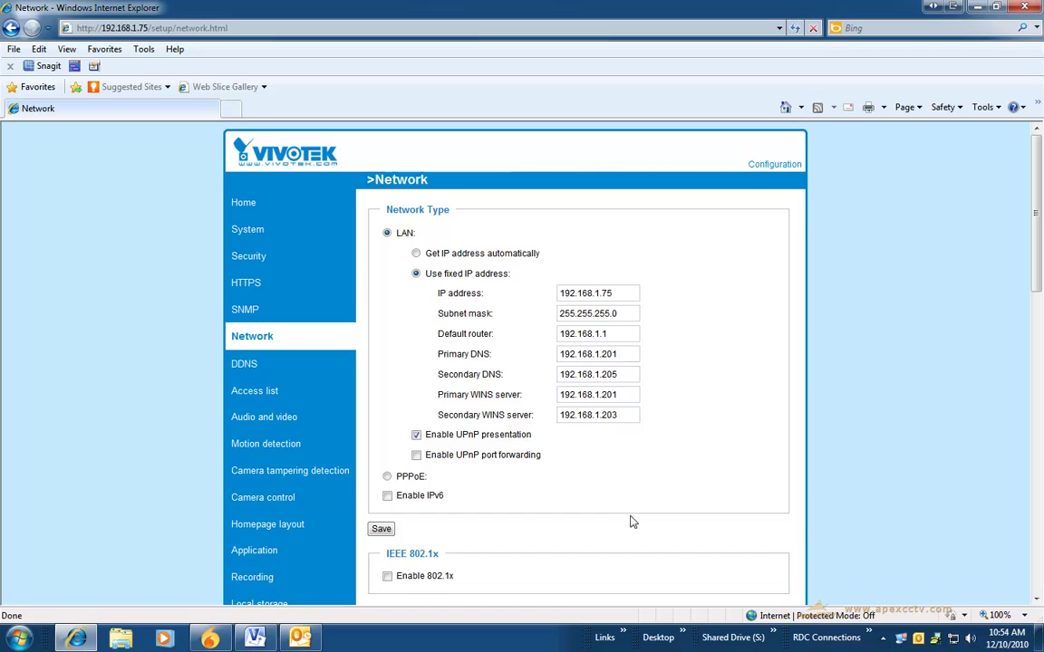
Step: In Audio and video, expand the stream 1–4 quality sections and switch stream 1 to MPEG-4
click(261, 418)
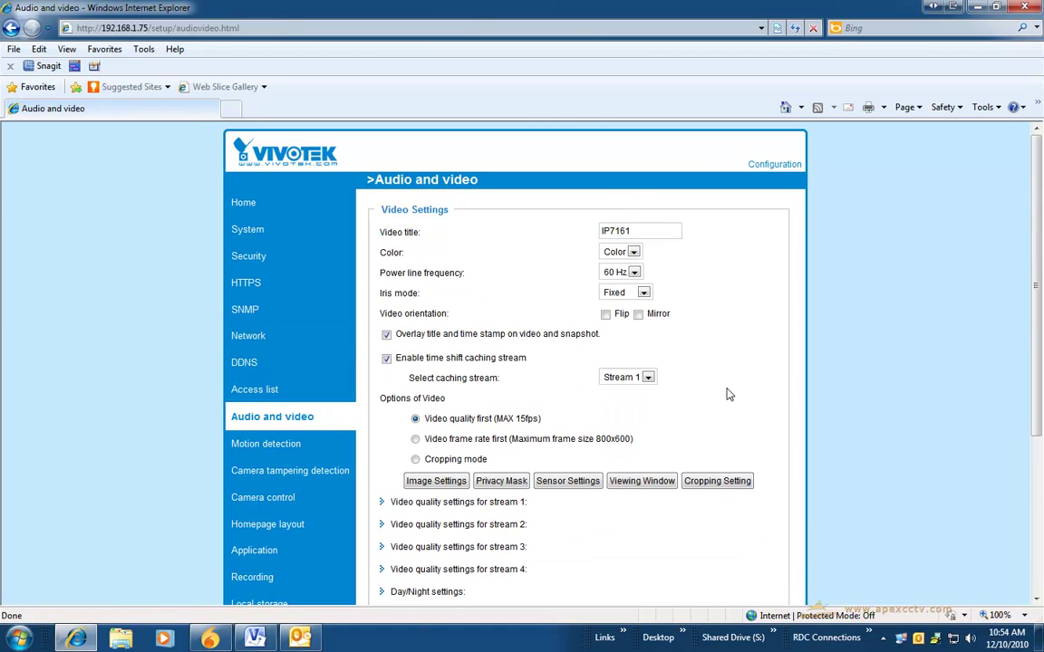
scroll(729, 395, down, 2)
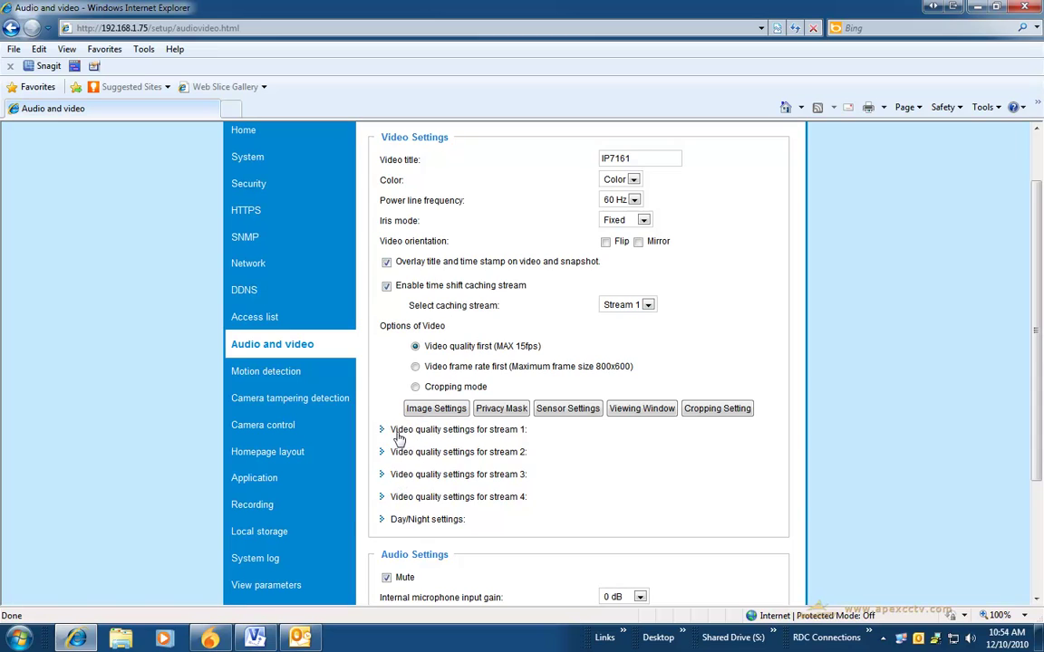
click(655, 492)
scroll(654, 491, down, 1)
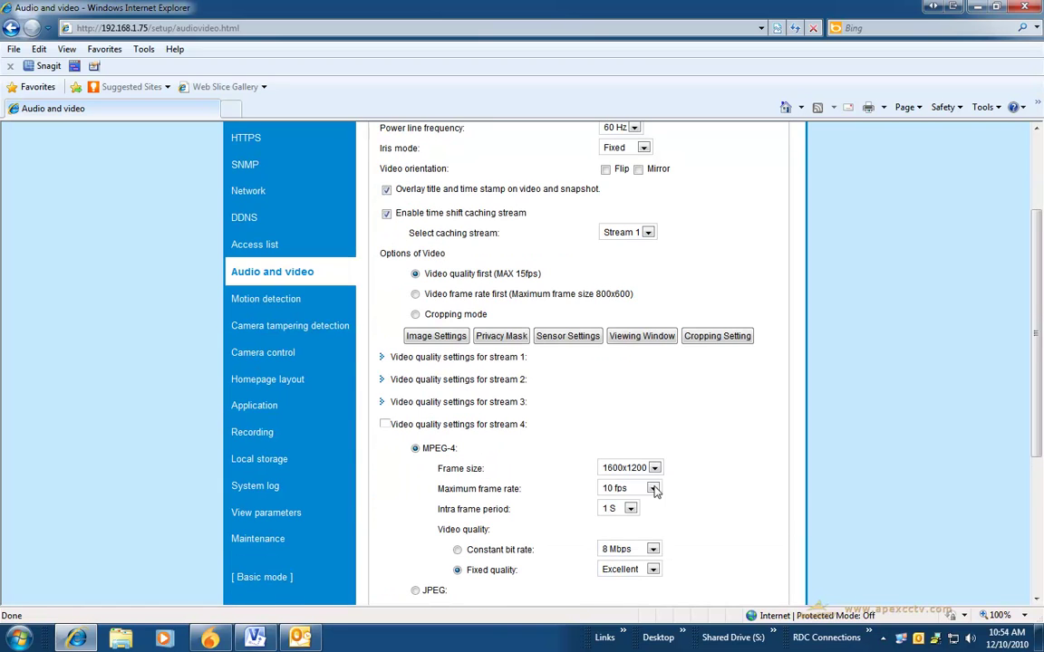
click(444, 406)
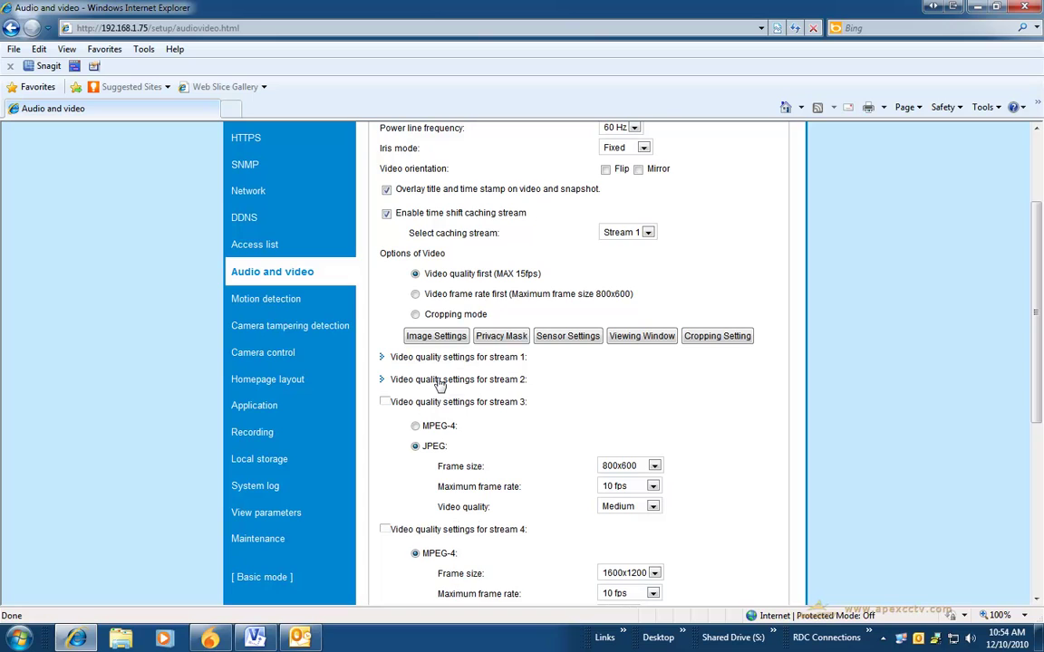
click(443, 379)
click(443, 364)
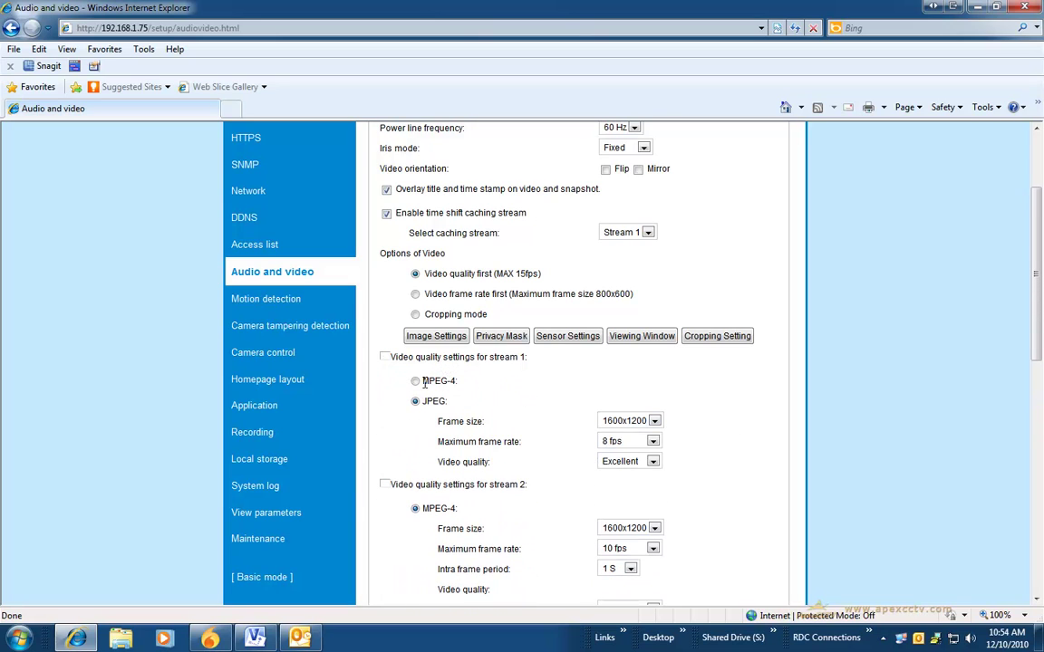
click(415, 381)
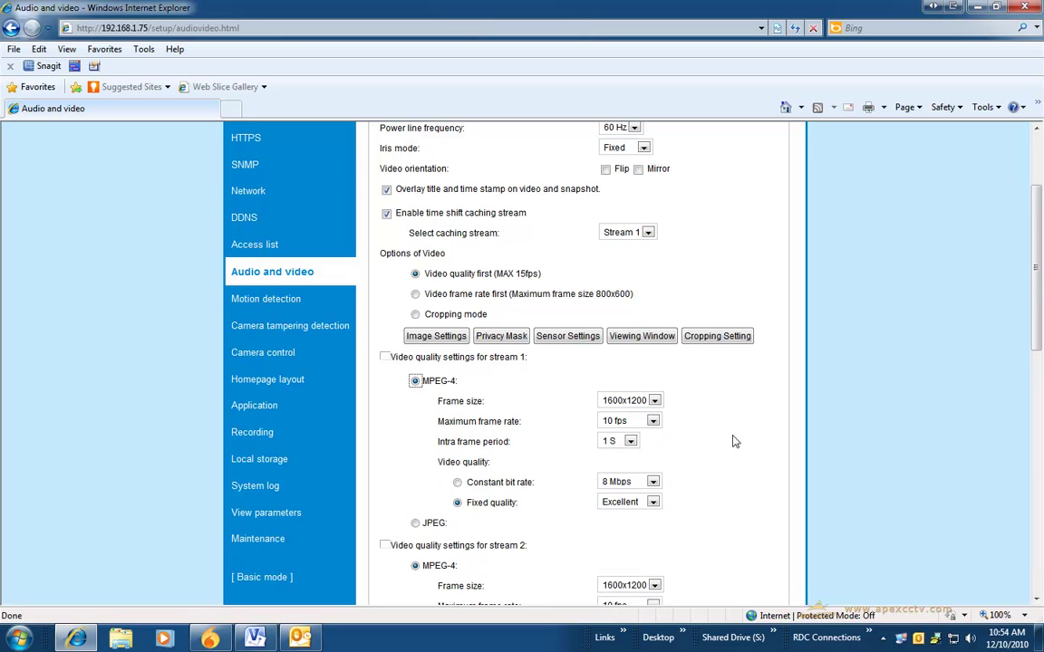
Step: Expand the Day/Night settings and save the Audio and video configuration
scroll(734, 441, down, 5)
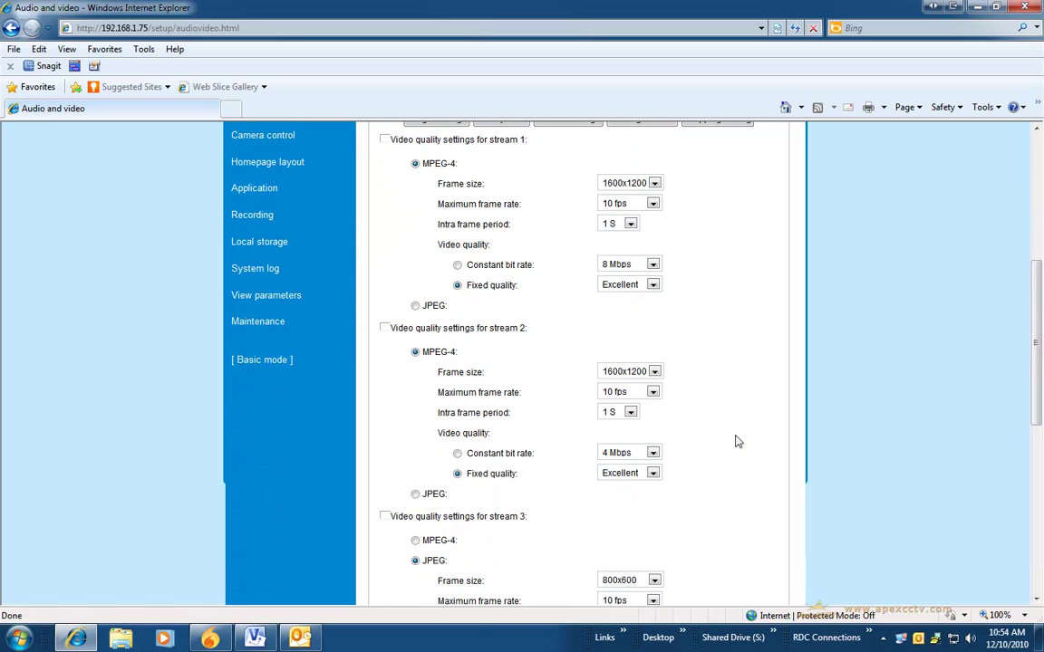
scroll(735, 442, down, 5)
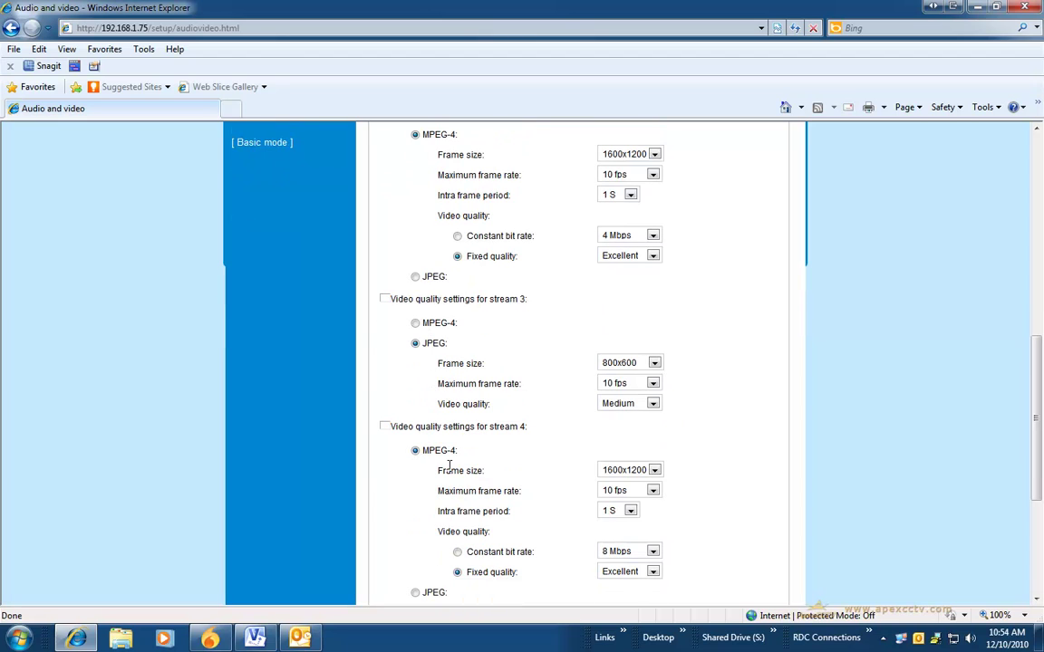
scroll(471, 471, down, 2)
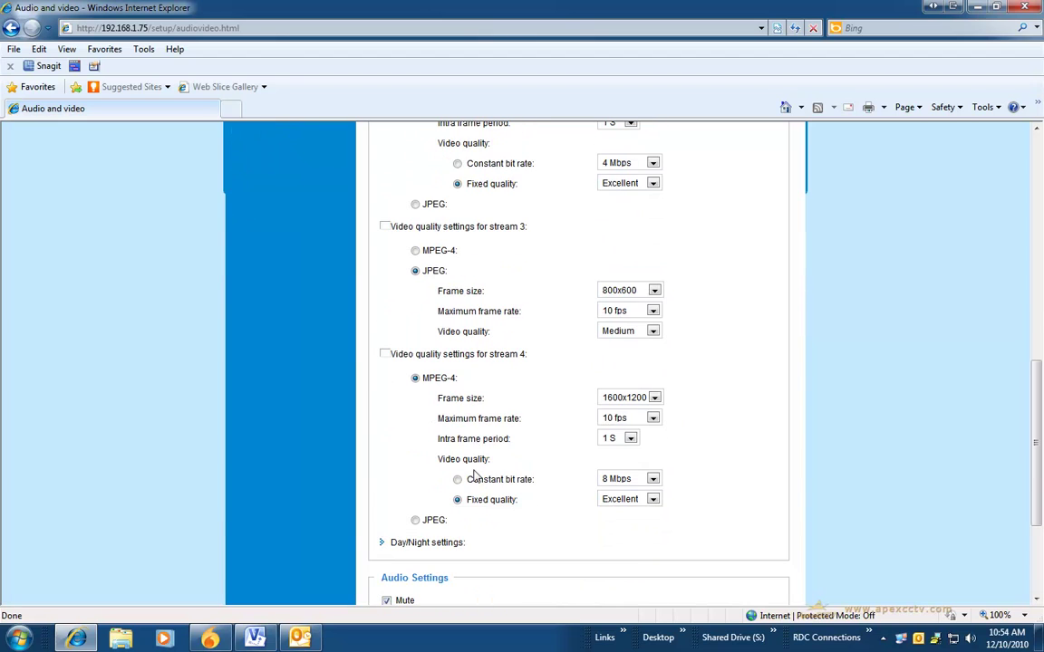
click(403, 542)
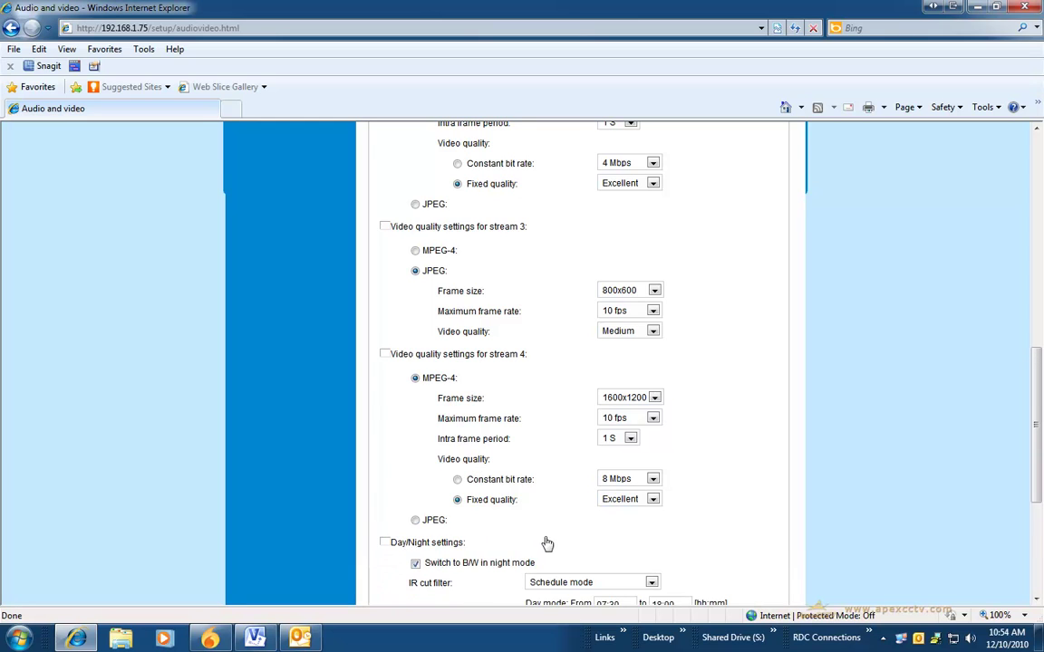
scroll(547, 542, down, 3)
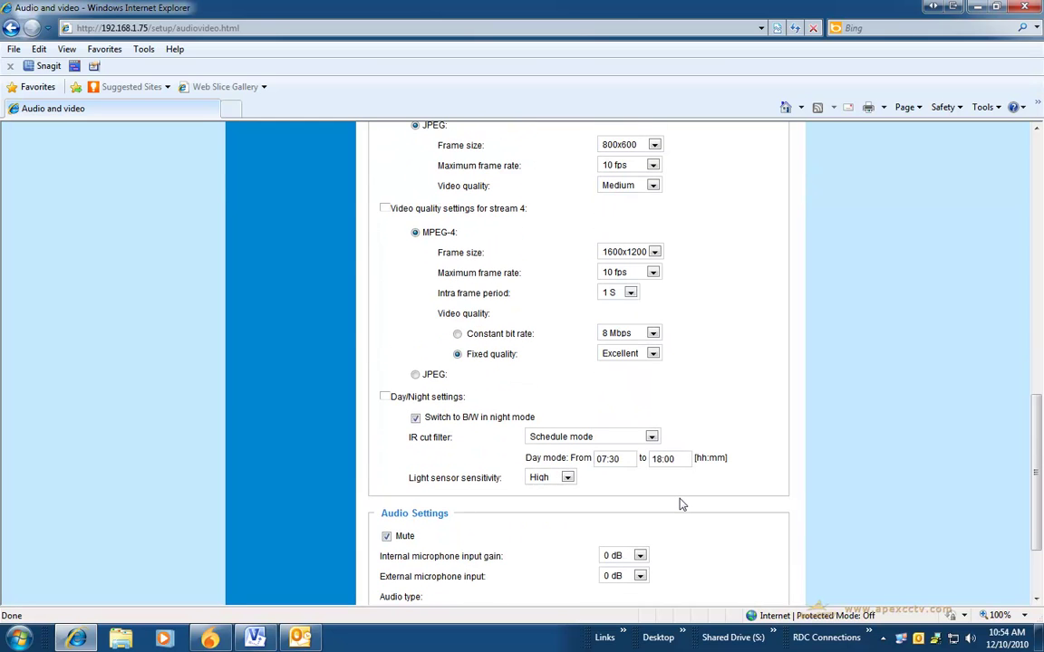
scroll(681, 493, down, 2)
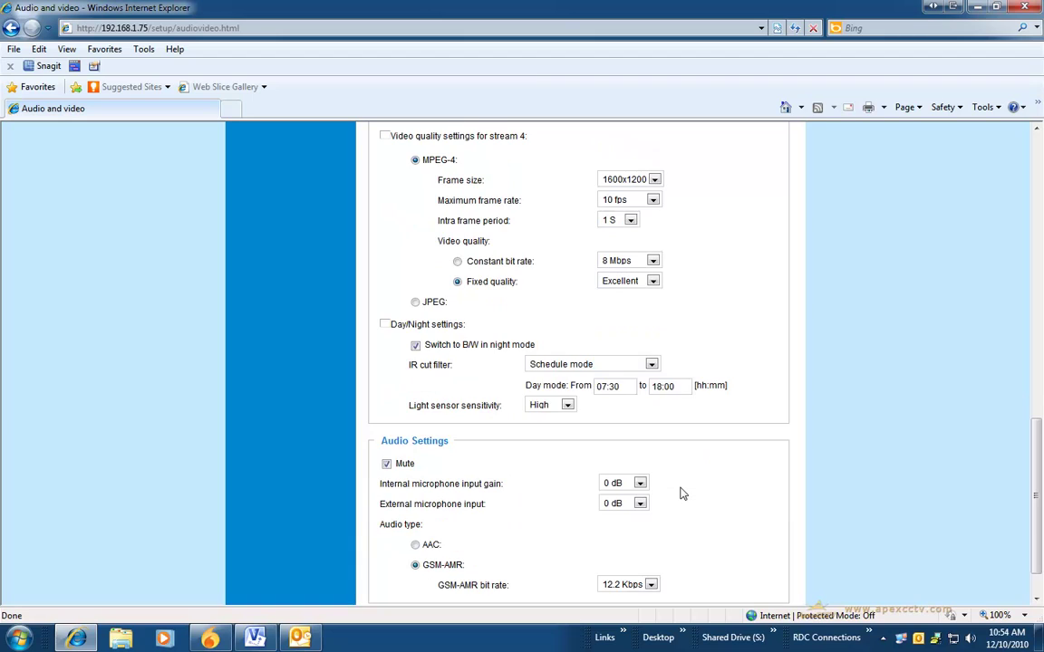
scroll(682, 494, down, 2)
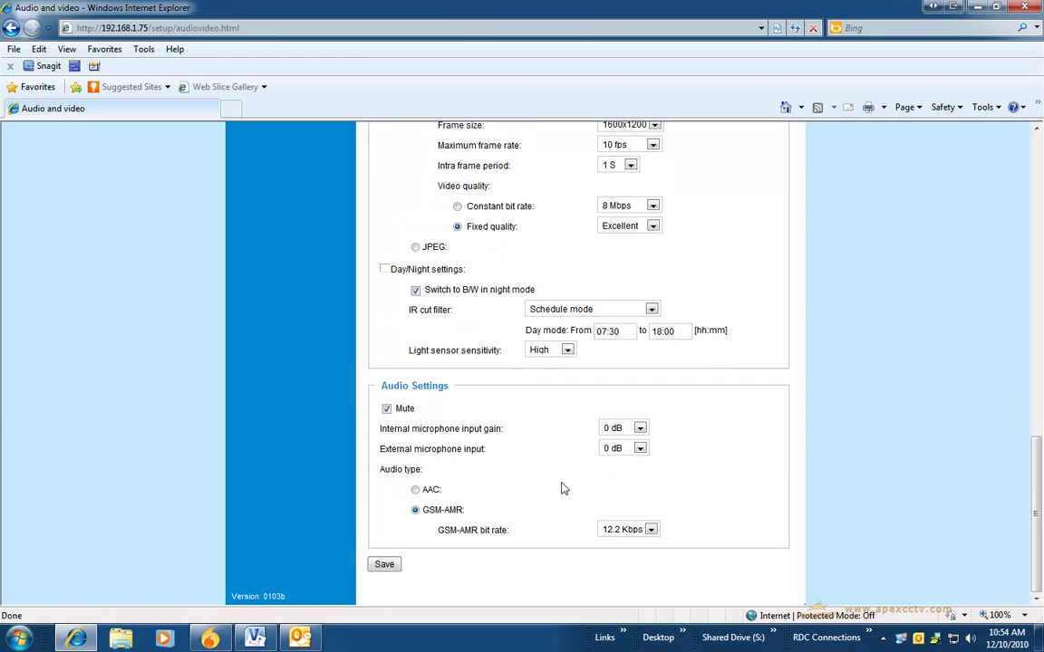
click(390, 565)
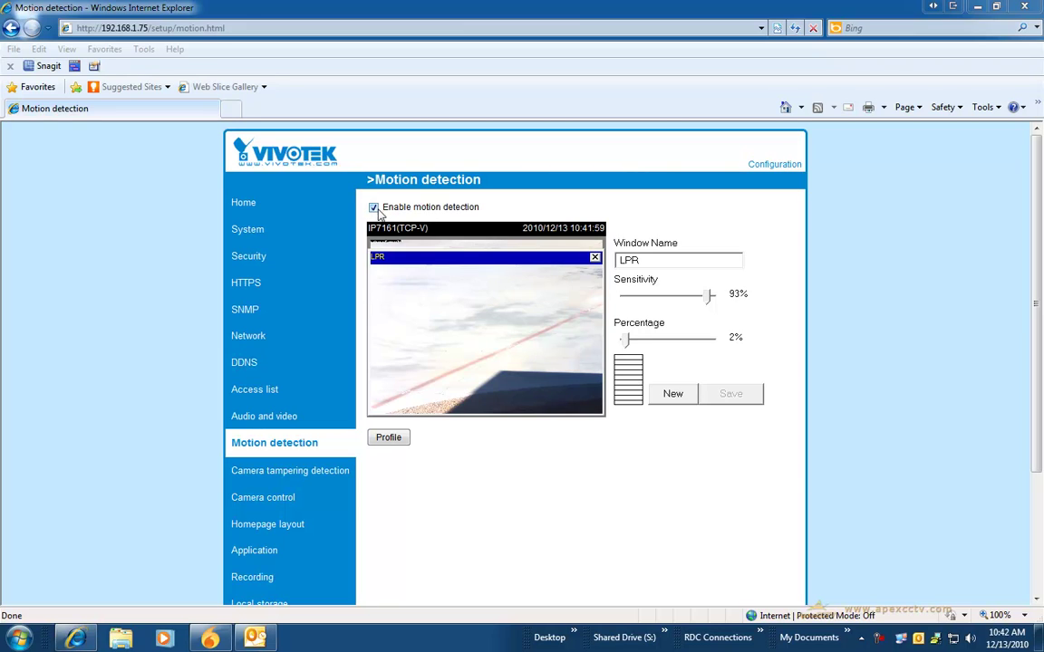
Step: Create a new motion-detection window and stretch it across the upper preview
click(673, 395)
drag(431, 270, 407, 267)
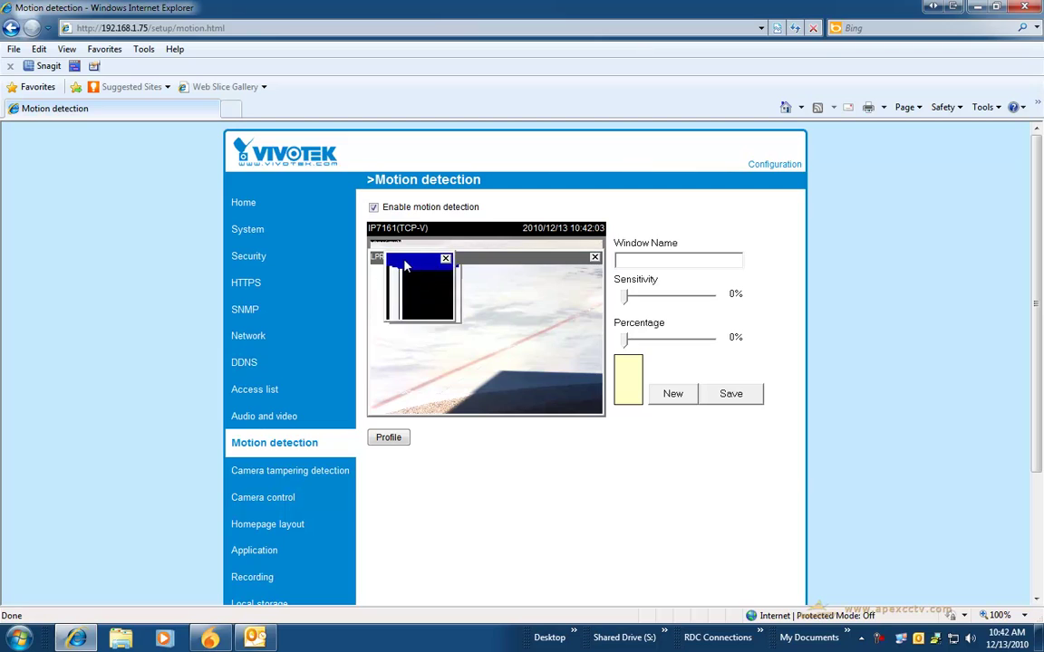
drag(445, 307, 588, 342)
Step: Name the window 'test' and set sensitivity to 91% and percentage to 2%
click(632, 264)
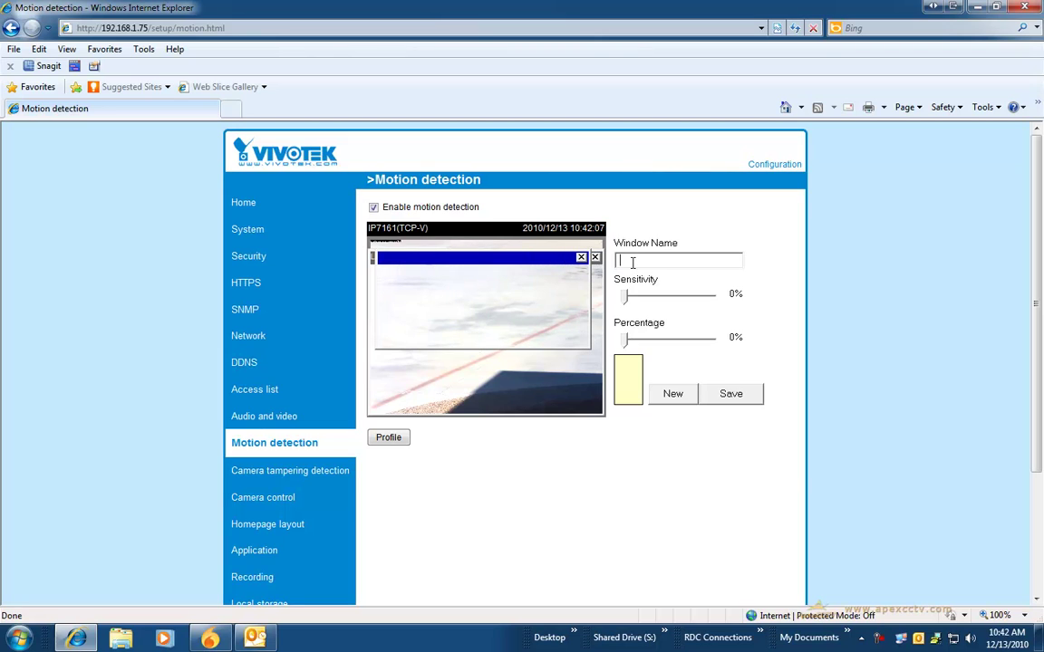
text(test)
drag(625, 296, 708, 298)
drag(625, 340, 628, 342)
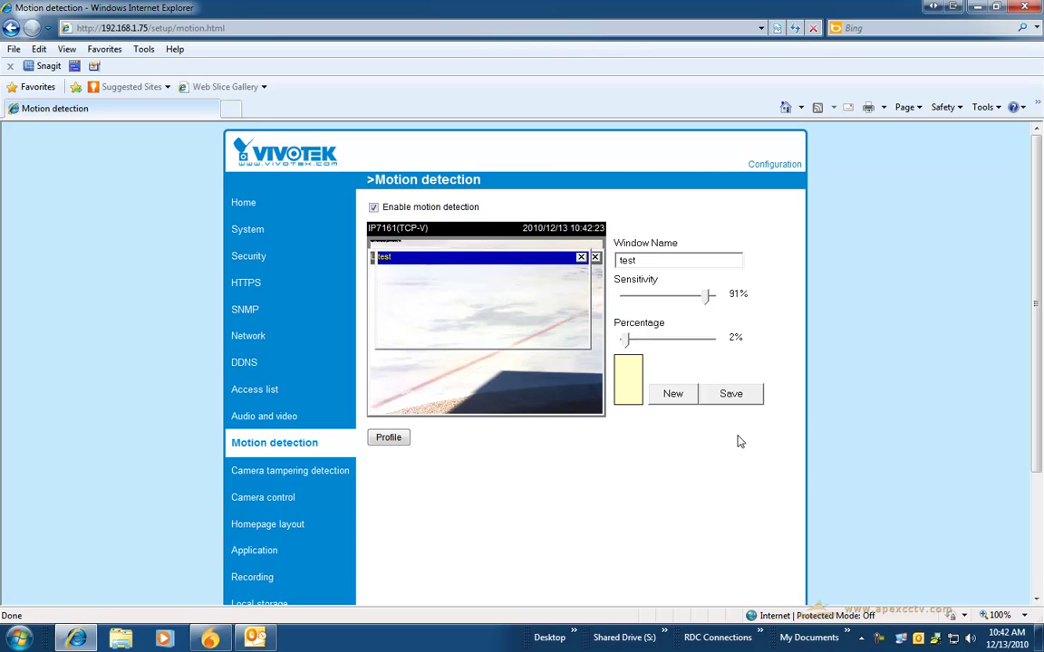
Step: Dismiss the save confirmation and move the test window higher in the preview
click(551, 367)
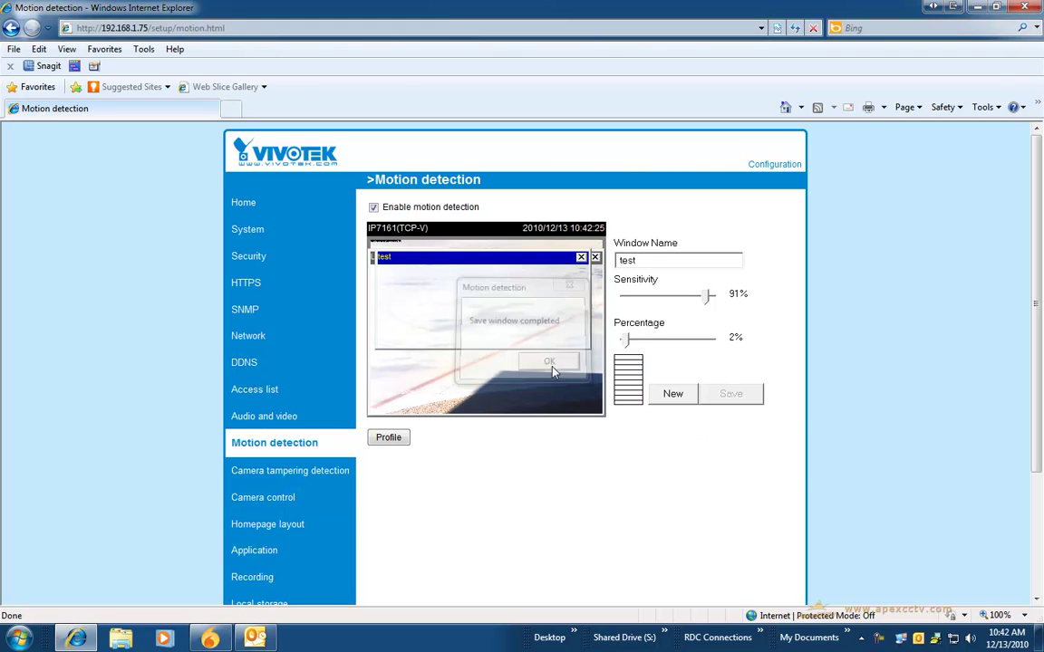
drag(471, 264, 471, 234)
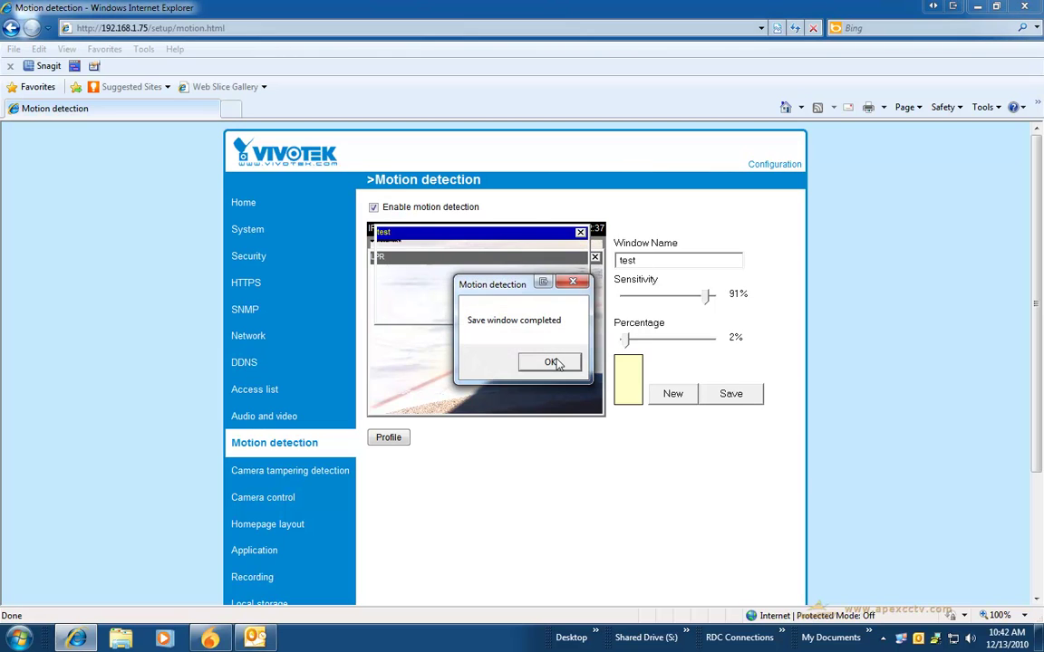
click(550, 362)
Step: Select the LPR window and save it at 93% sensitivity and 2% percentage
click(489, 257)
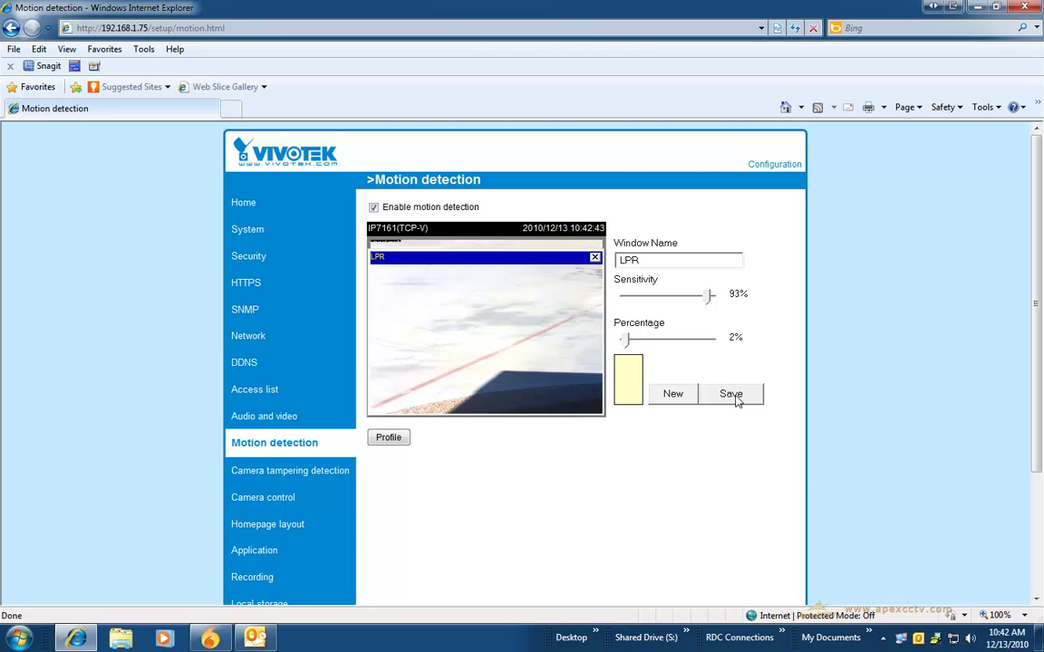
click(732, 395)
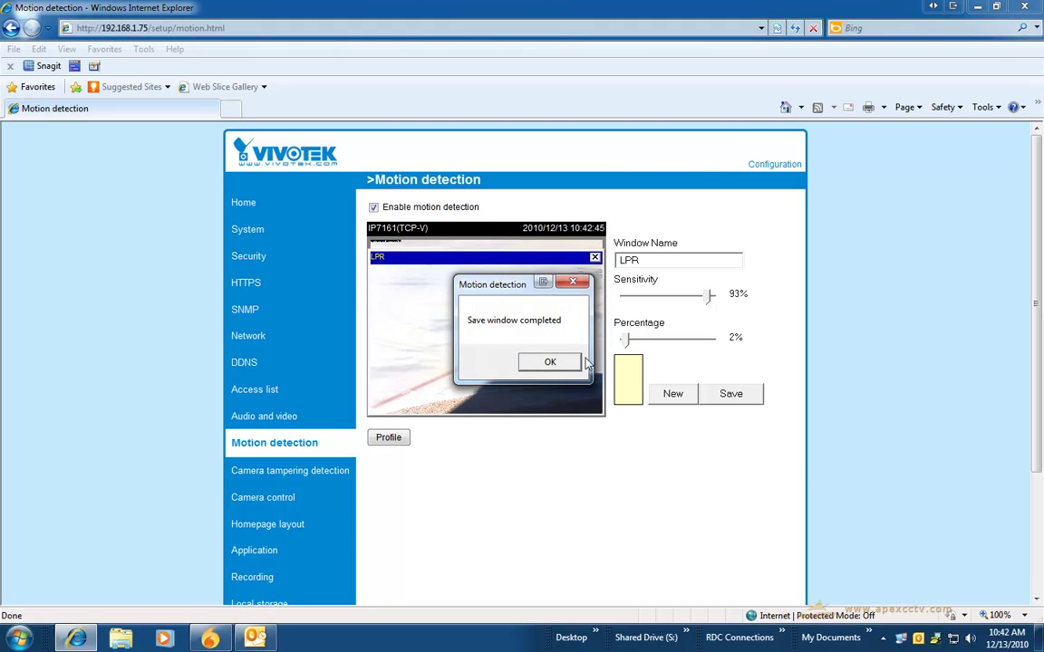
click(549, 363)
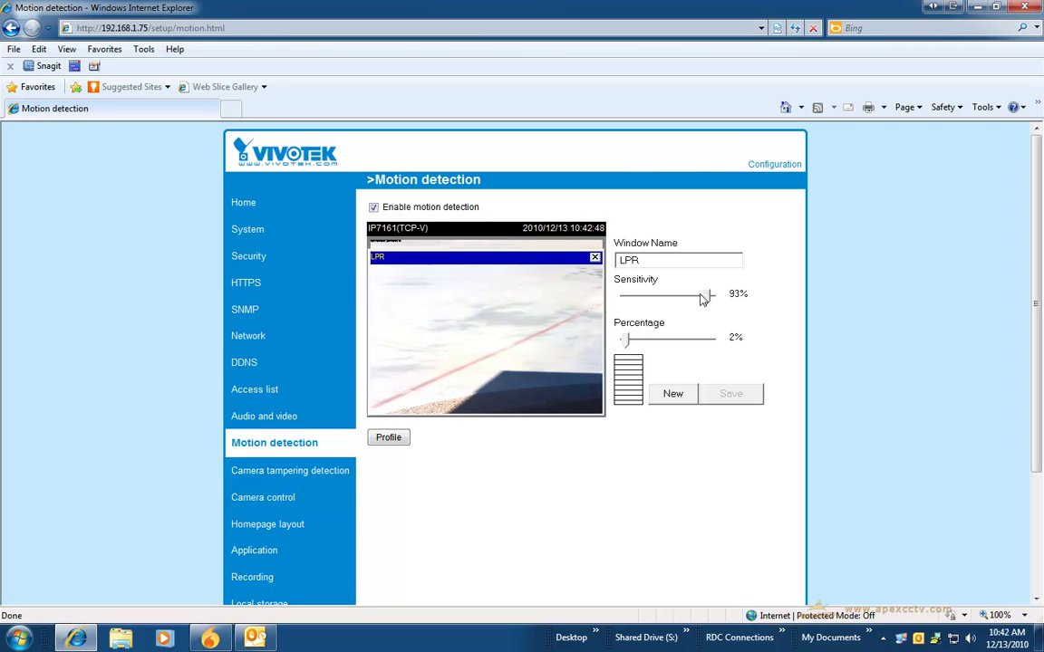